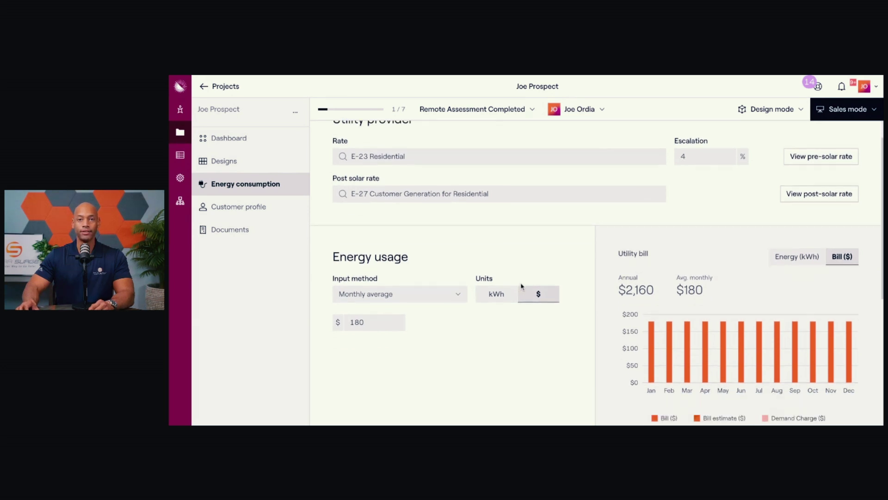
pyautogui.scroll(-1, 521, 286)
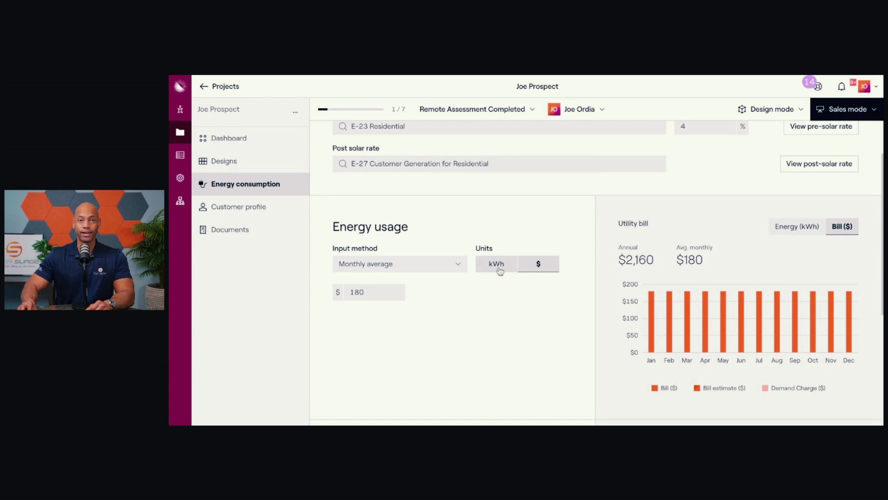
# Switch usage input to monthly estimates in kWh and review the 14,712 kWh annual total.
pyautogui.click(419, 271)
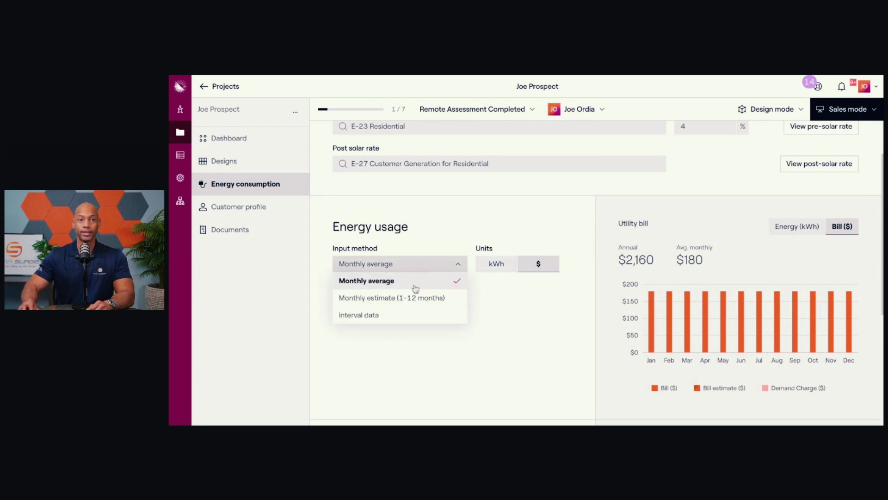
pyautogui.click(387, 299)
pyautogui.click(495, 267)
pyautogui.scroll(-2, 519, 338)
pyautogui.scroll(-2, 520, 338)
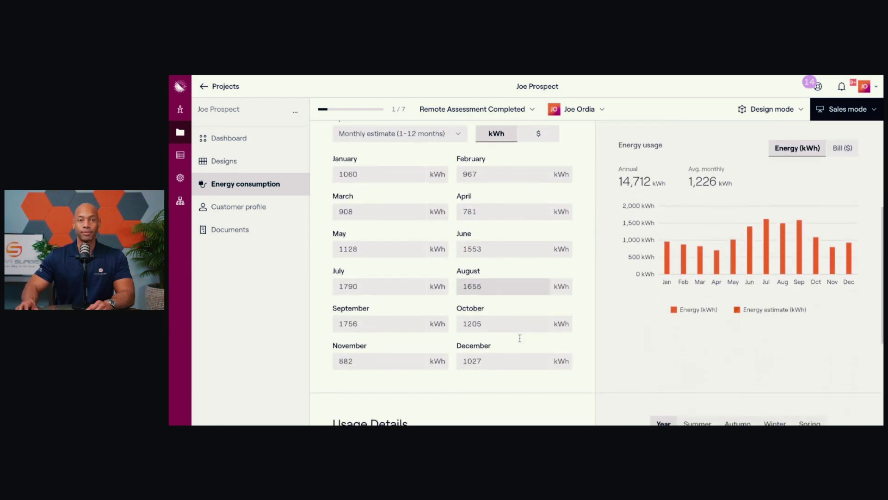
pyautogui.scroll(1, 519, 338)
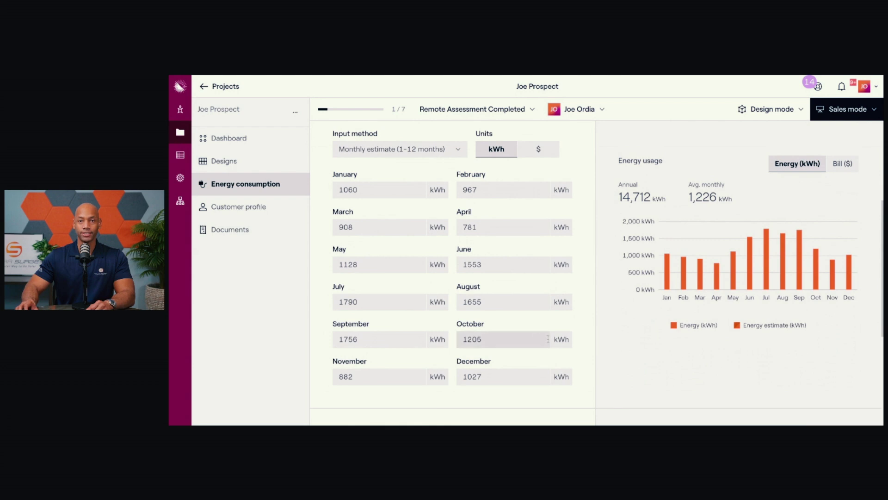
pyautogui.scroll(1, 591, 333)
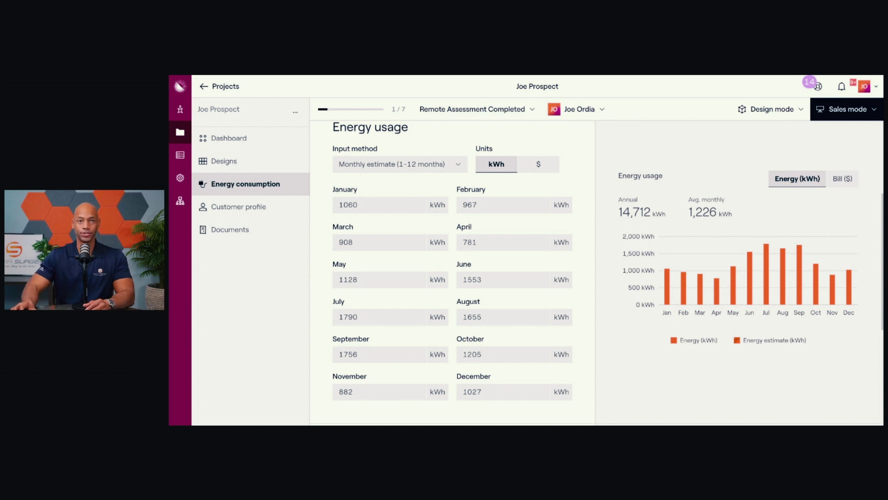
# Choose Monthly average input in dollars and enter 180 as the monthly bill amount.
pyautogui.scroll(1, 463, 269)
pyautogui.click(411, 184)
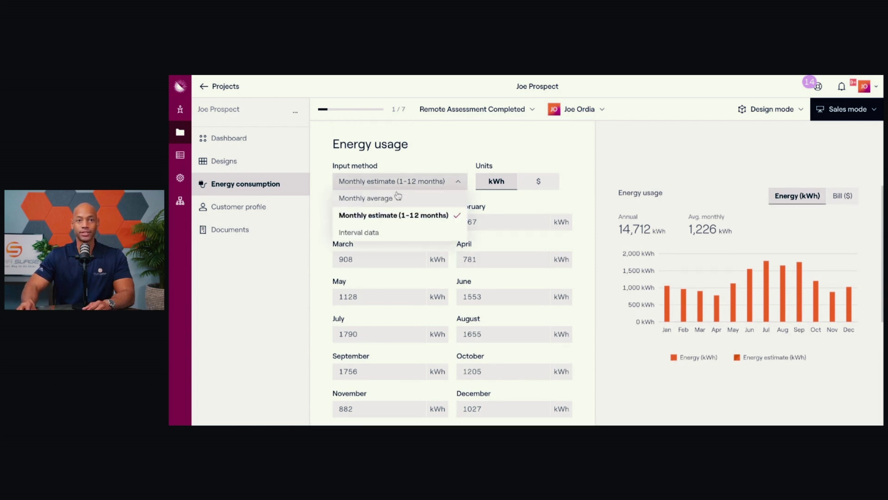
pyautogui.click(369, 199)
pyautogui.click(532, 184)
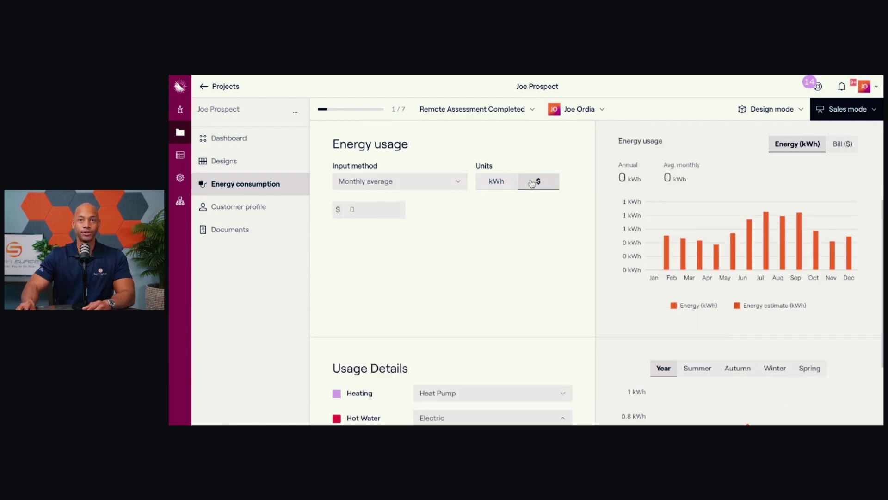
pyautogui.scroll(2, 534, 250)
pyautogui.click(351, 245)
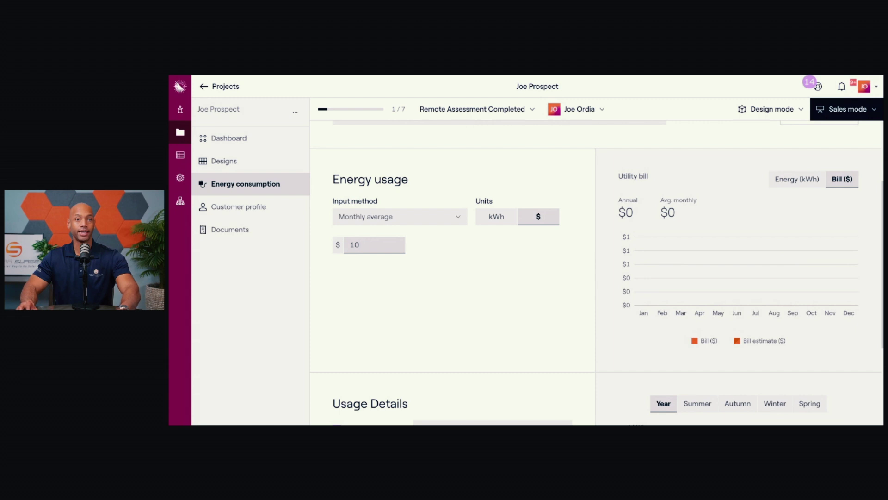
pyautogui.press('BackSpace')
pyautogui.write('80')
pyautogui.click(440, 278)
pyautogui.scroll(-1, 504, 286)
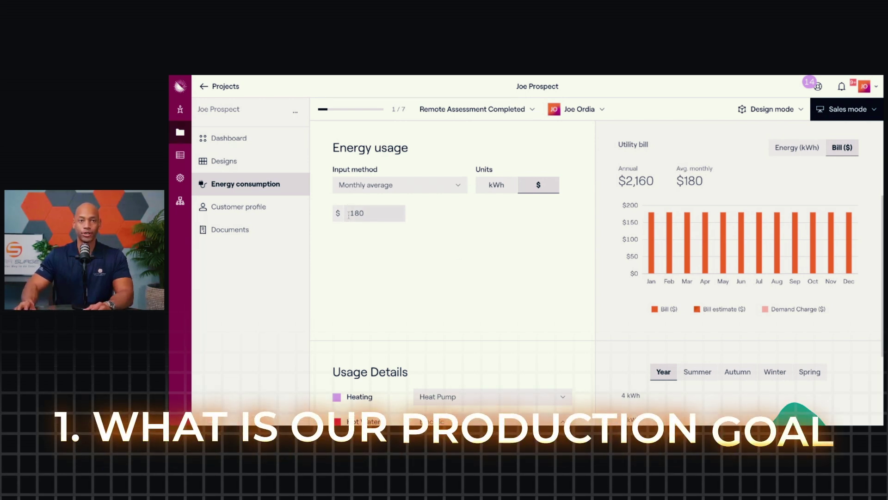
# On the project dashboard, highlight the 19062 kWh yearly total and the Salt River Project provider.
pyautogui.scroll(3, 354, 200)
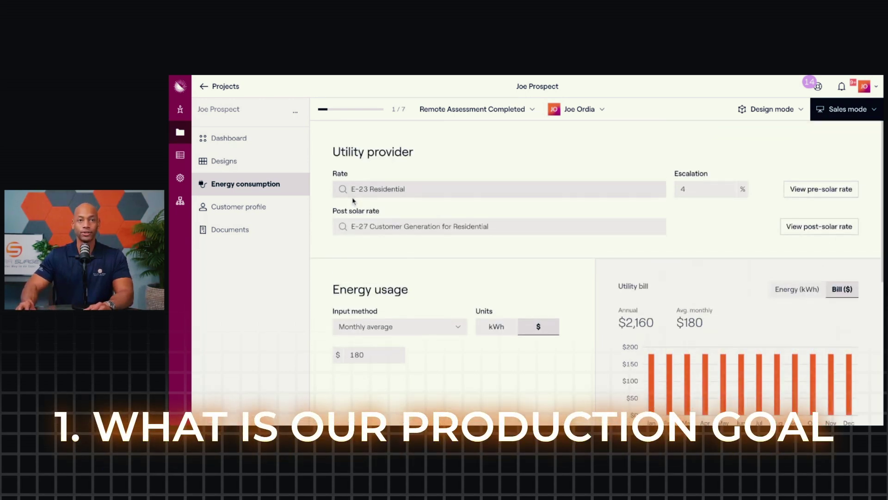
pyautogui.click(226, 138)
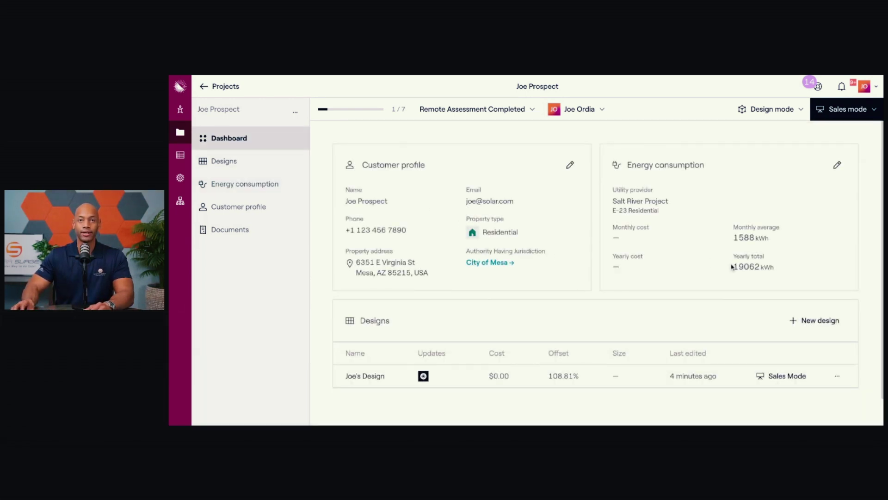
pyautogui.click(732, 266)
pyautogui.hotkey('shift', 'Right')
pyautogui.hotkey('shift', 'Right')
pyautogui.hotkey('shift', 'Right')
pyautogui.hotkey('shift', 'Right')
pyautogui.hotkey('shift', 'Right')
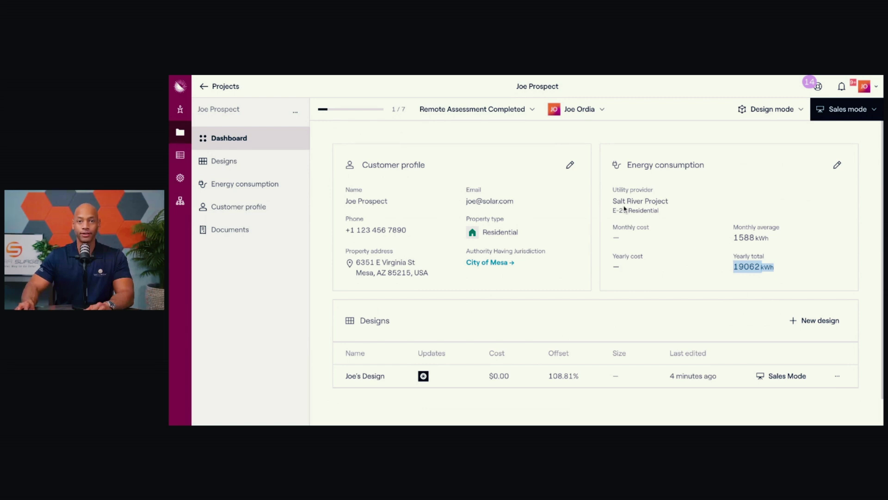
pyautogui.moveTo(614, 201); pyautogui.dragTo(669, 202)
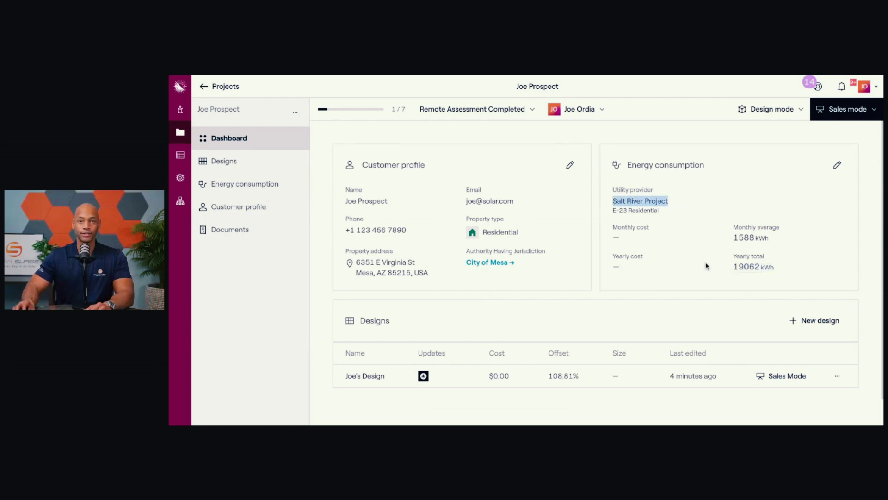
# Re-highlight the 19062 yearly total, then open the project's design in the design engine.
pyautogui.click(735, 266)
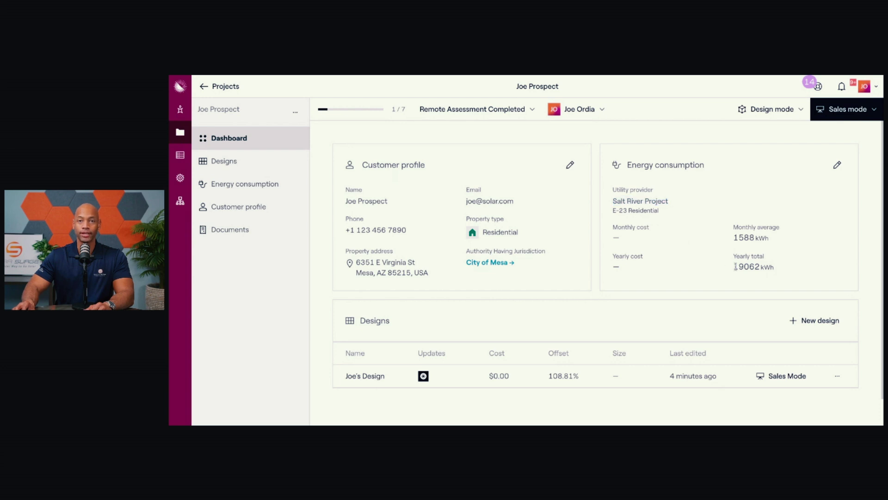
pyautogui.moveTo(743, 267); pyautogui.dragTo(759, 267)
pyautogui.moveTo(735, 267); pyautogui.dragTo(761, 265)
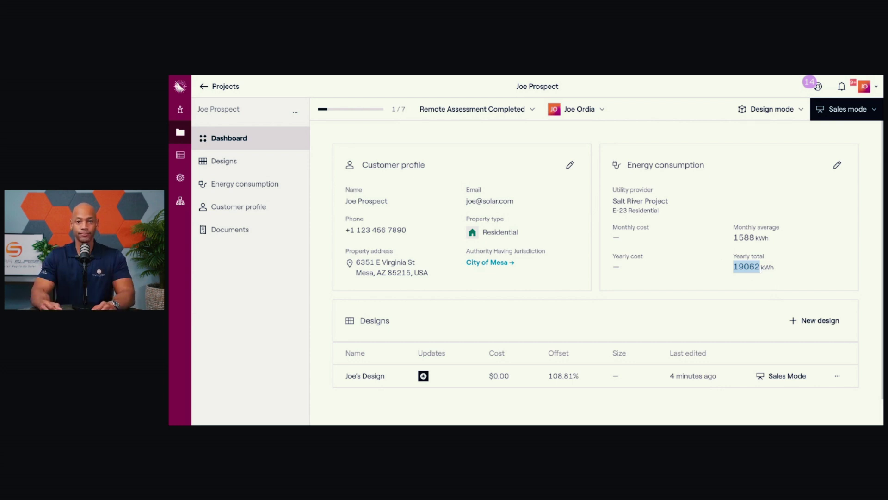
pyautogui.click(706, 279)
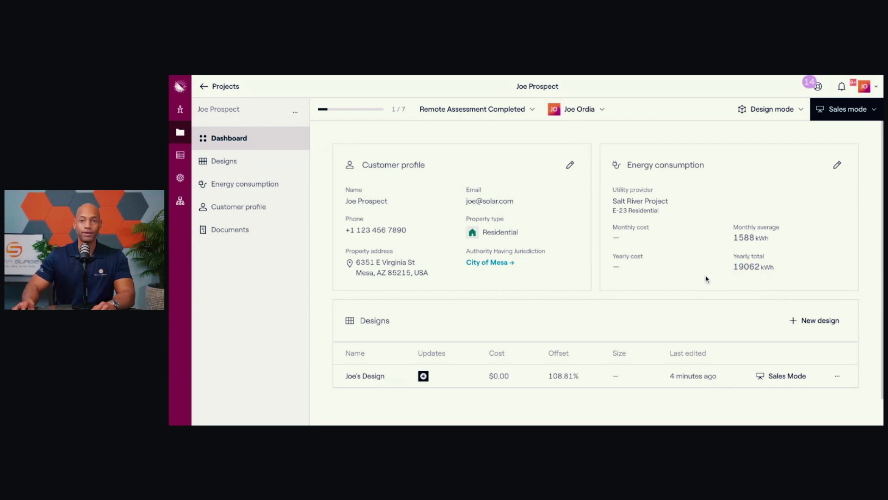
pyautogui.click(368, 376)
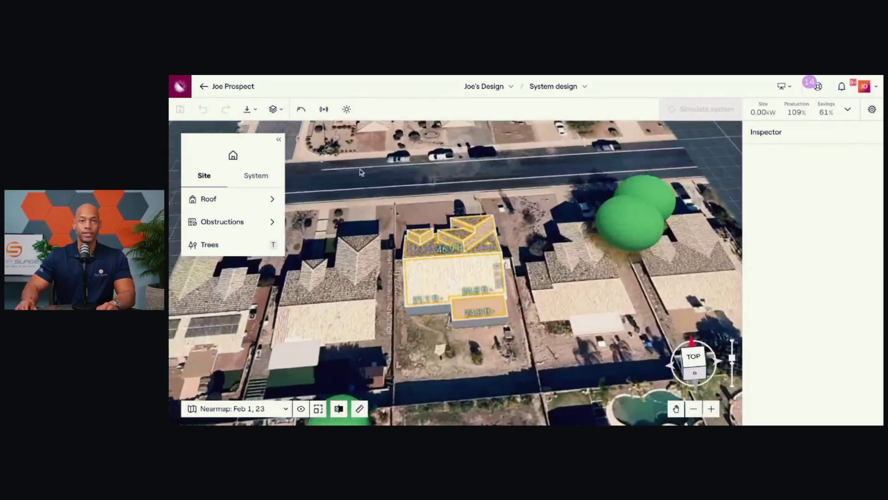
# Turn on the annual irradiance overlay across the measured roof faces.
pyautogui.click(346, 110)
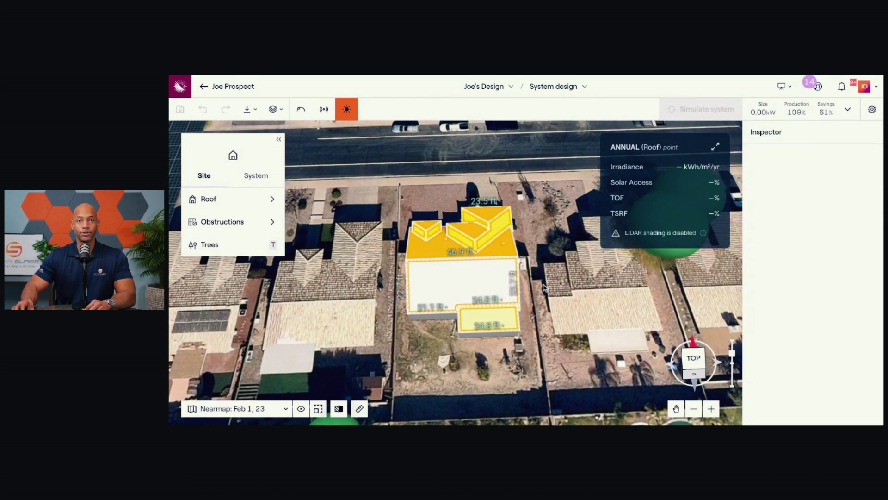
# Select and deselect a roof face, then review the 109% baseline production estimate.
pyautogui.scroll(3, 541, 292)
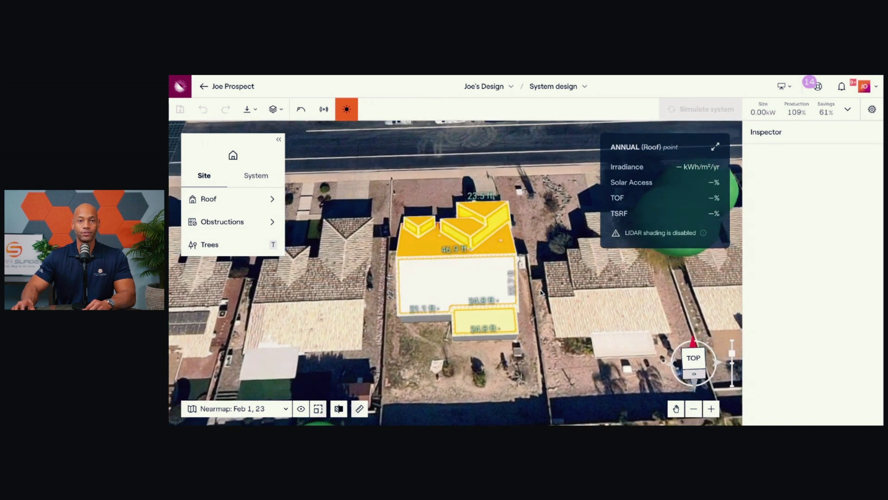
pyautogui.scroll(3, 541, 289)
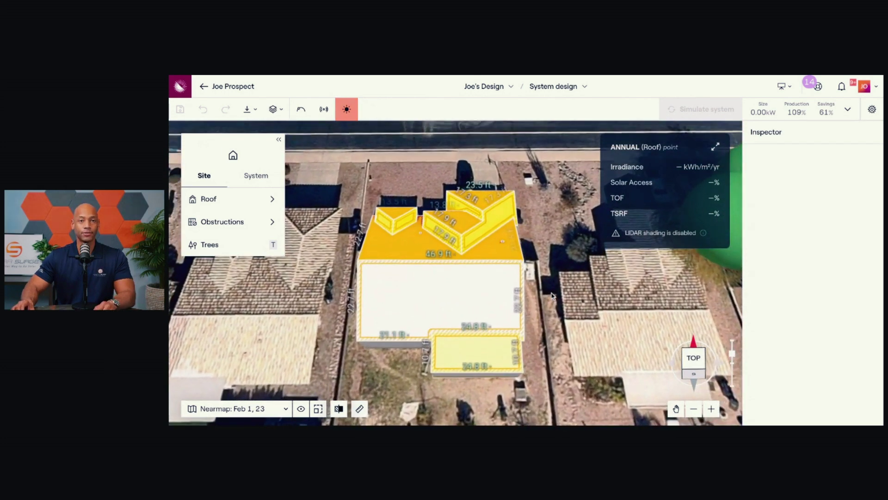
pyautogui.click(428, 303)
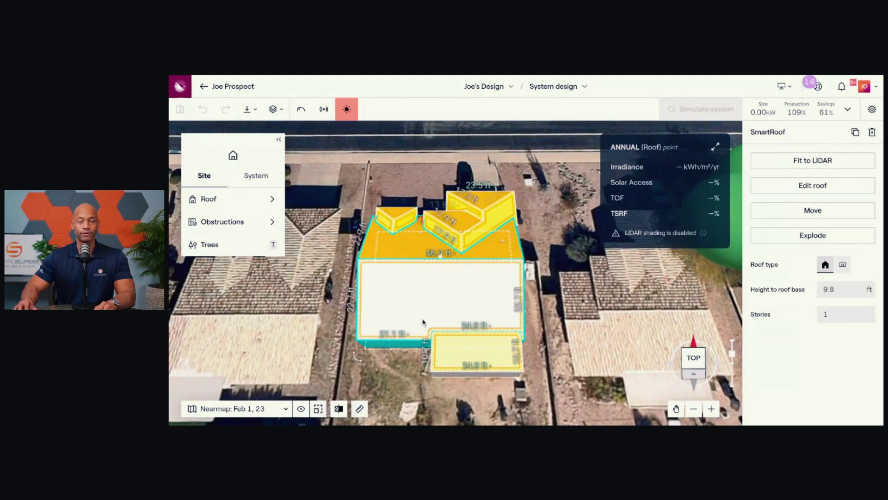
pyautogui.click(549, 301)
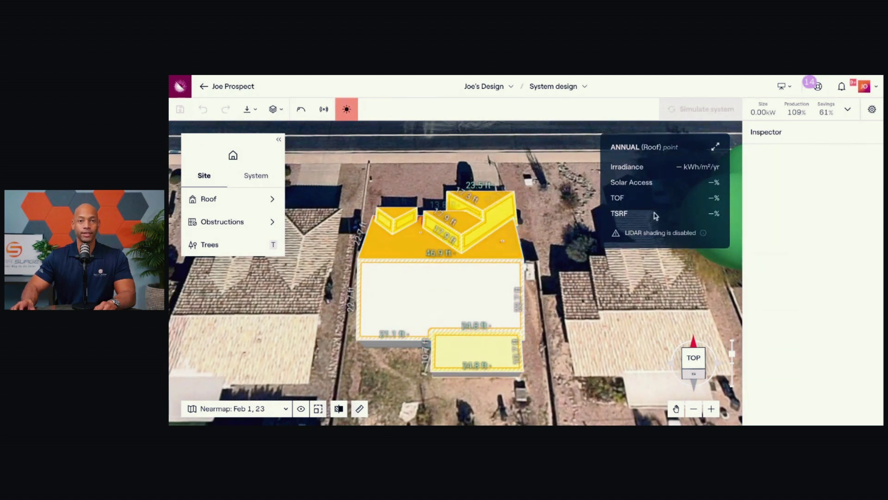
pyautogui.click(847, 110)
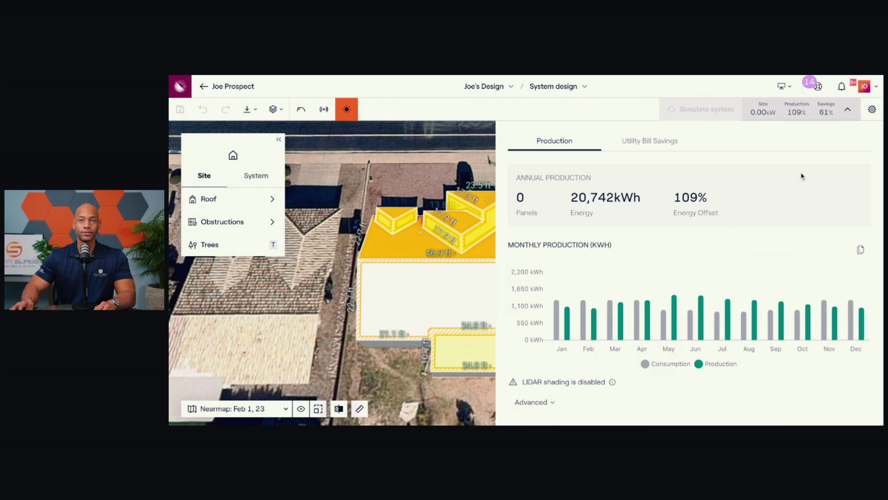
pyautogui.click(847, 110)
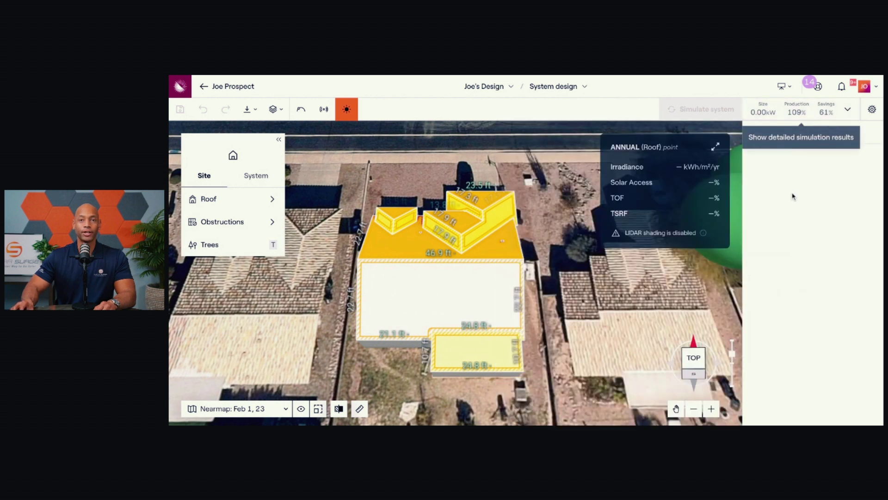
# Fill the white roof face with Q.PEAK DUO BLK ML-G10.a panels on IQ8M-72-2-US microinverters.
pyautogui.press('p')
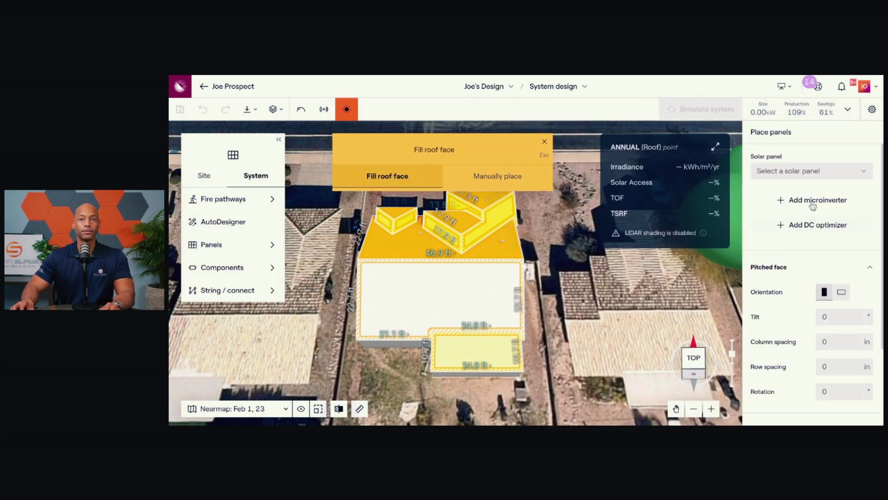
pyautogui.click(809, 170)
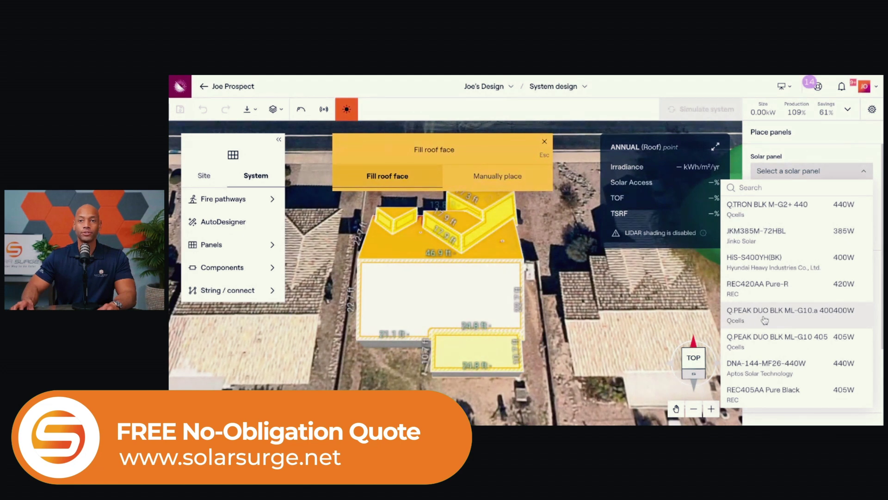
pyautogui.click(765, 319)
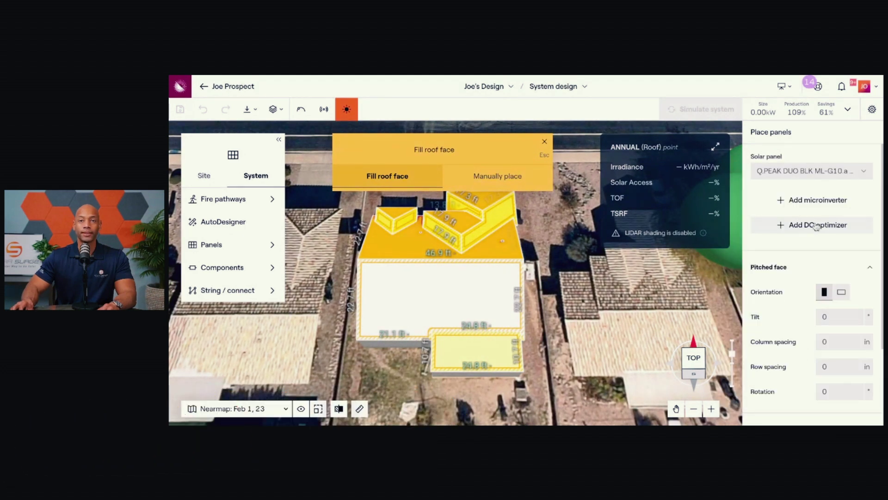
pyautogui.click(818, 202)
pyautogui.click(806, 212)
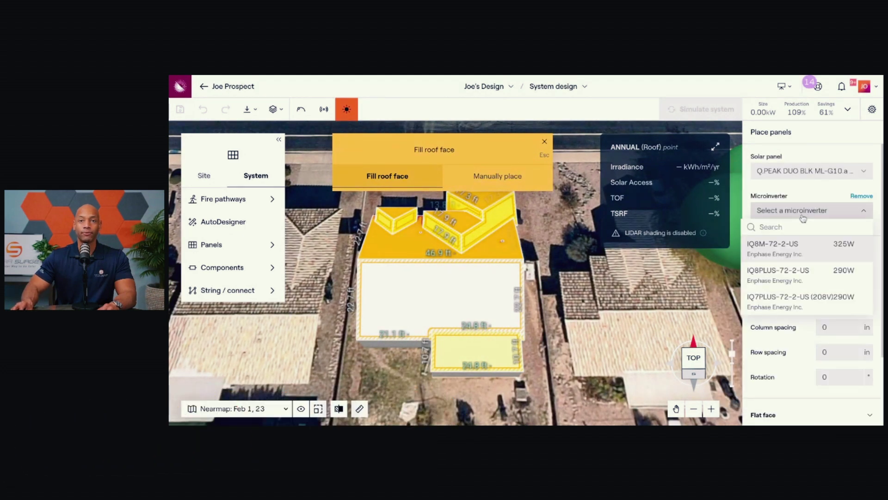
pyautogui.click(782, 255)
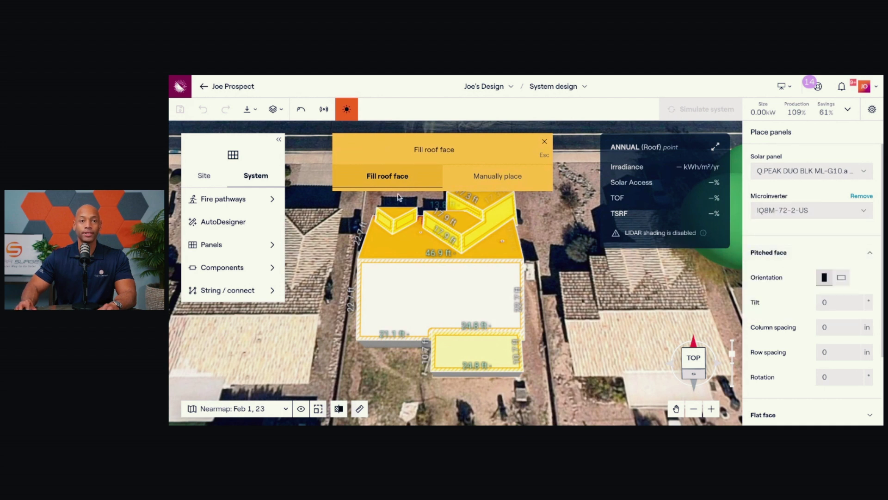
pyautogui.click(426, 301)
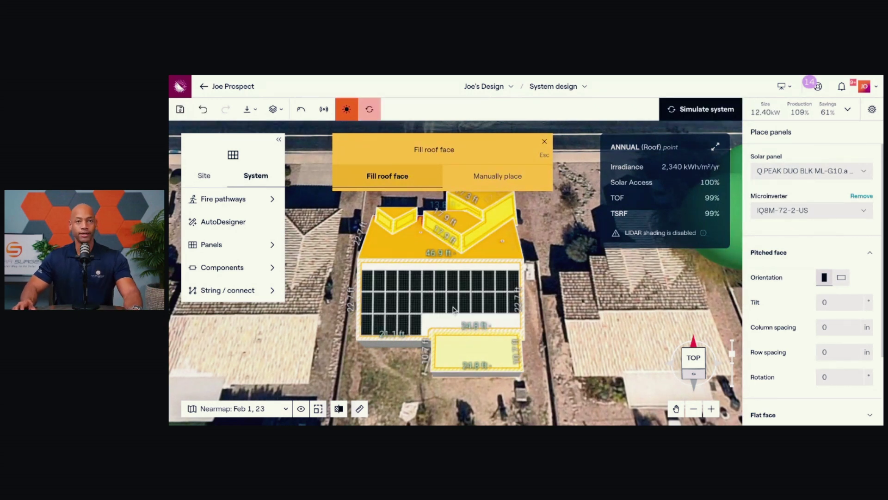
# Leave fill mode, centre the house, and simulate the 12.40 kW system to 117% production.
pyautogui.click(476, 311)
pyautogui.scroll(3, 442, 356)
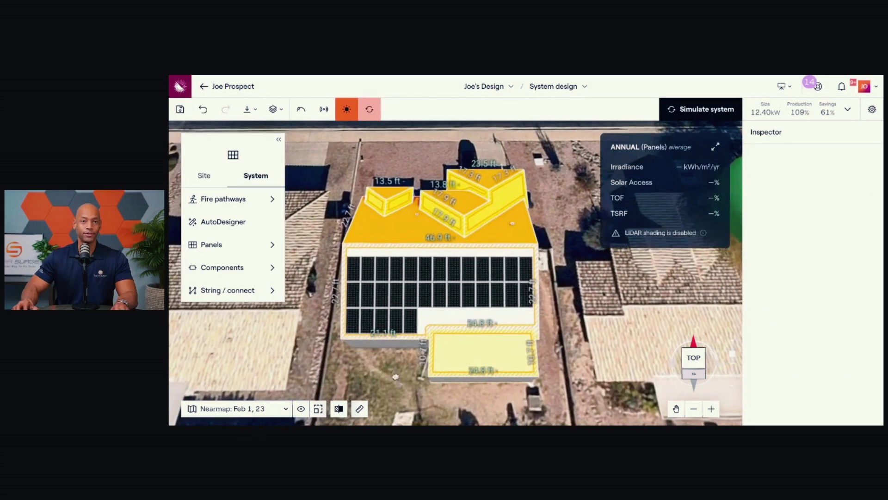
pyautogui.moveTo(397, 375); pyautogui.dragTo(410, 372)
pyautogui.scroll(2, 445, 354)
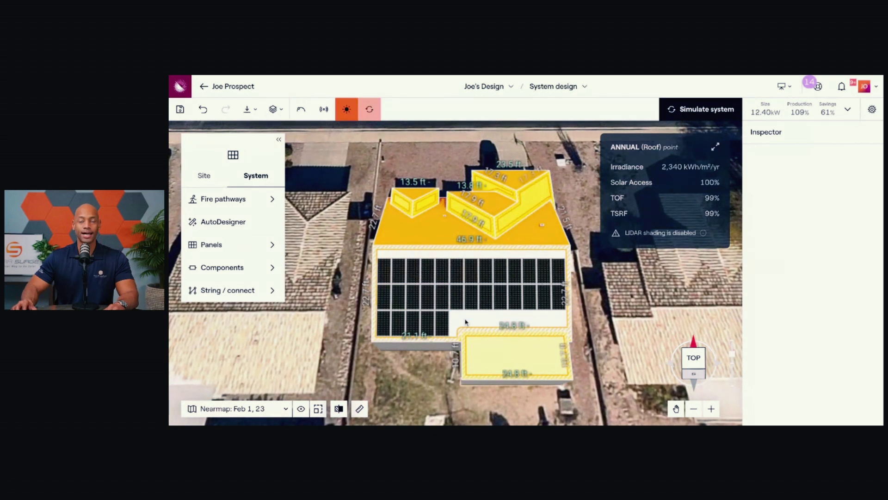
pyautogui.click(667, 114)
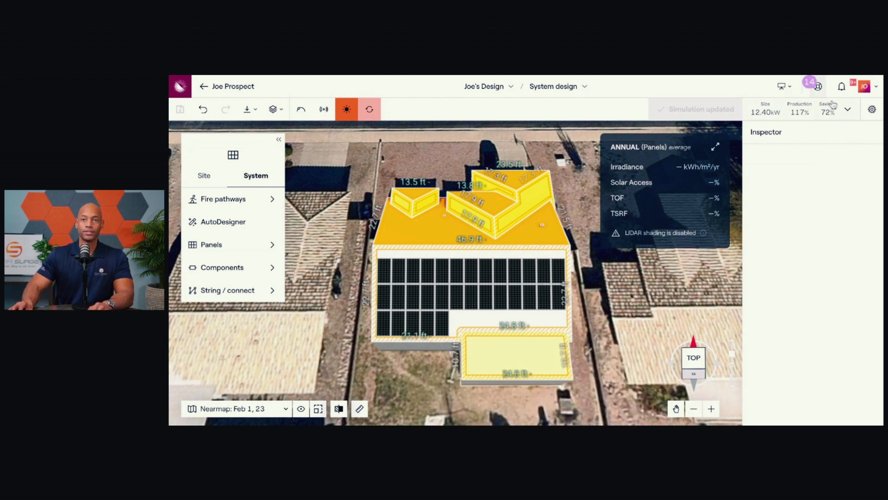
# Review the 117% simulation results, then delete the five bottom-left panels to reach 10.40 kW.
pyautogui.click(847, 112)
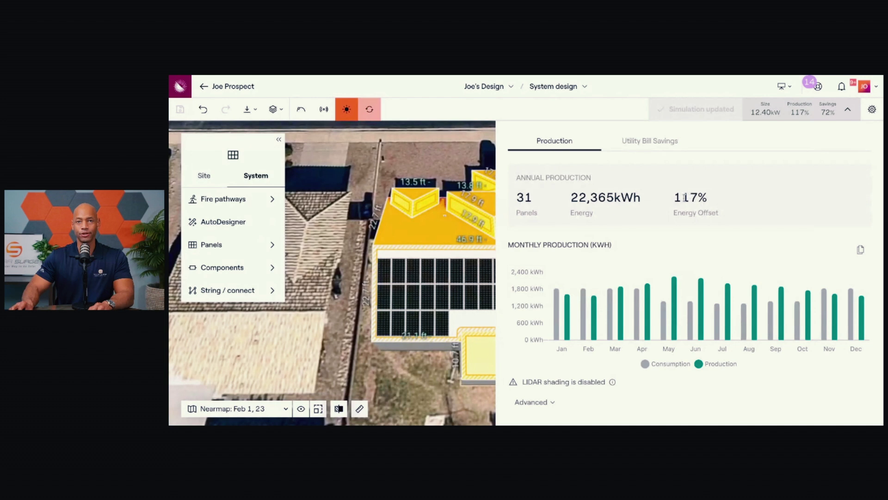
pyautogui.click(848, 110)
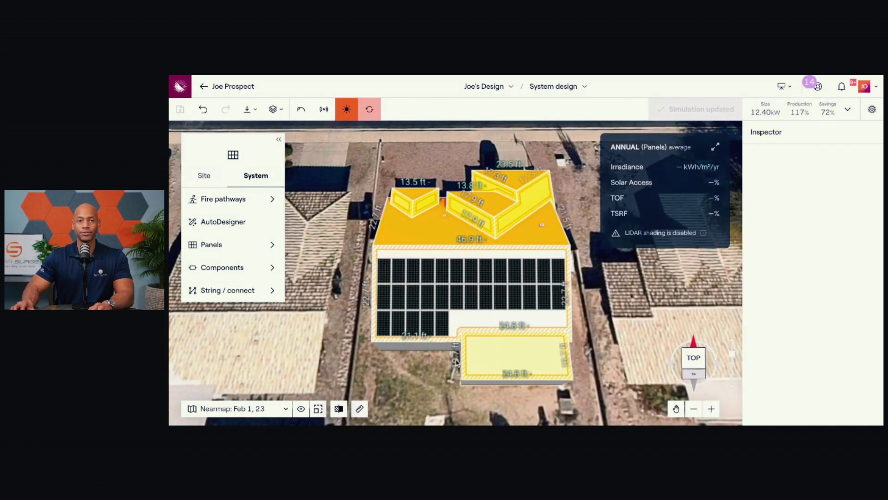
pyautogui.moveTo(456, 362); pyautogui.dragTo(368, 345)
pyautogui.press('Delete')
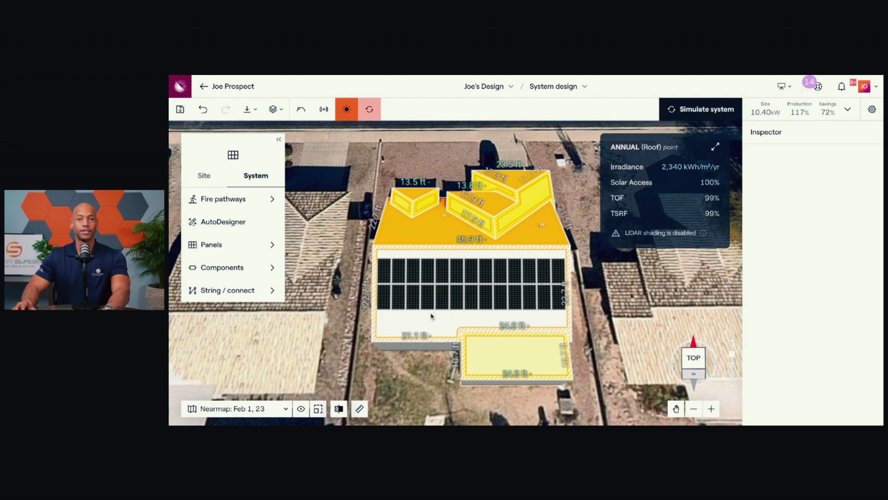
# Rerun the simulation and review the 98% production and 65% savings results.
pyautogui.click(715, 111)
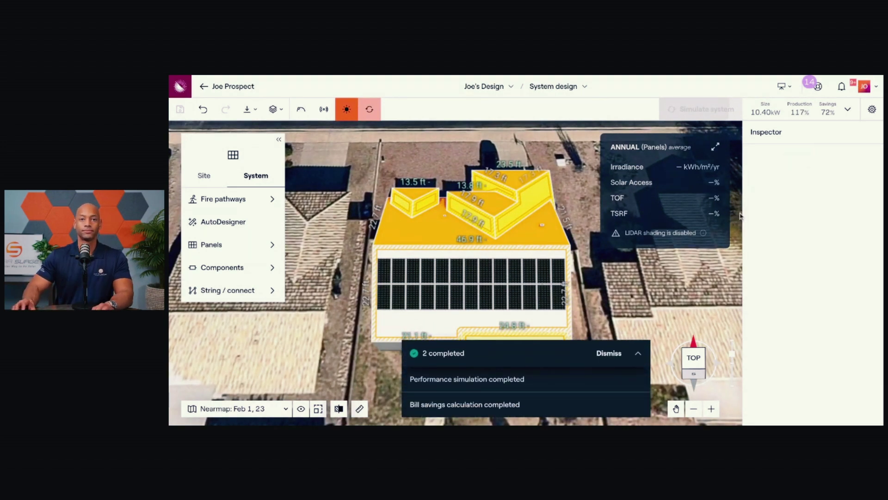
pyautogui.click(848, 110)
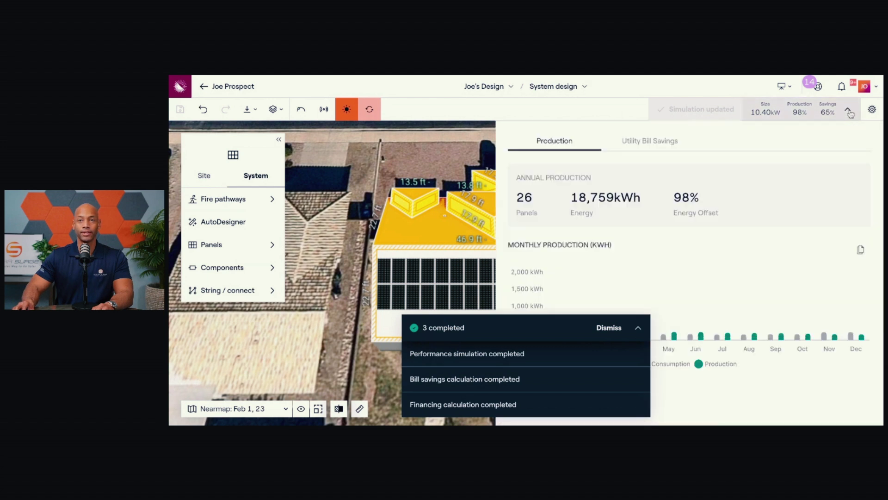
pyautogui.click(609, 328)
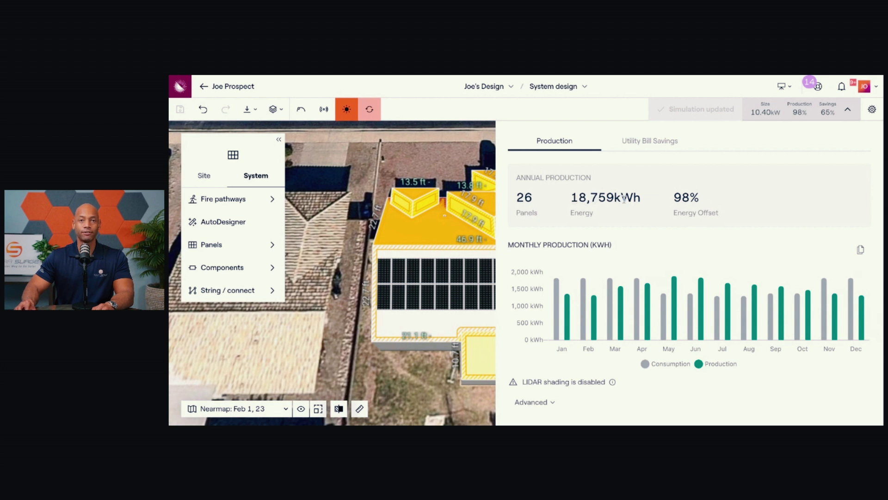
pyautogui.click(848, 110)
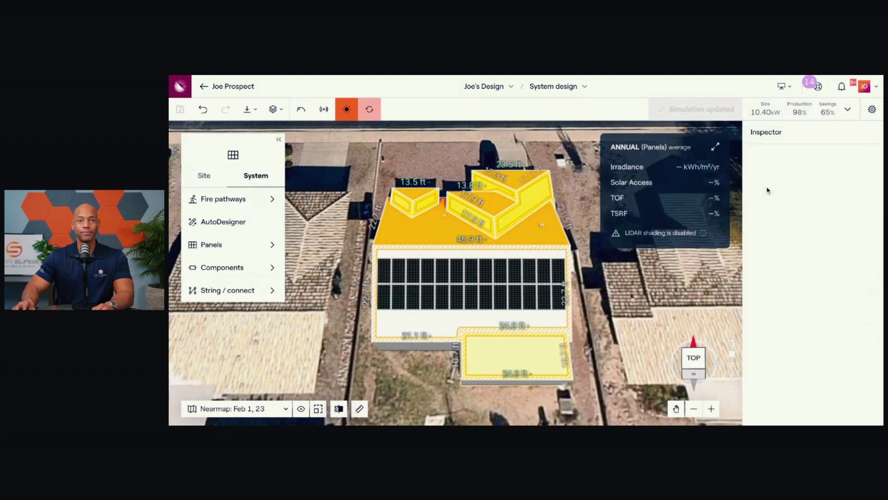